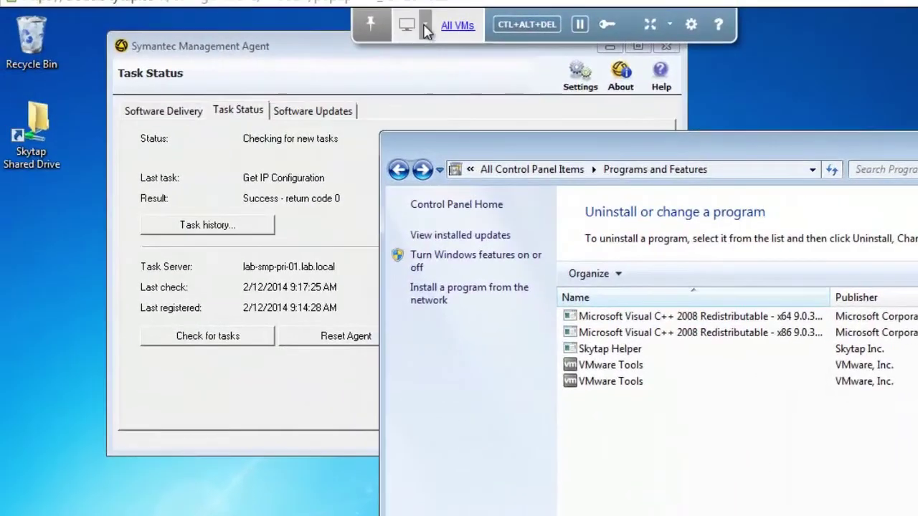
Step: Switch from the Symantec console to ServiceNow's Computers list of 887 records
left_click(425, 24)
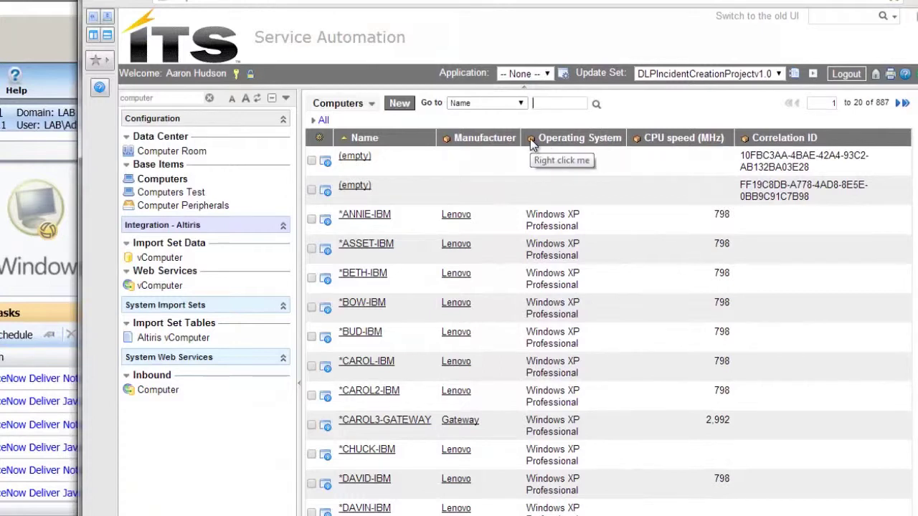
Step: Filter Computers from 'sym' onward, open the SYM54464503 record and widen the browser window
type("sym")
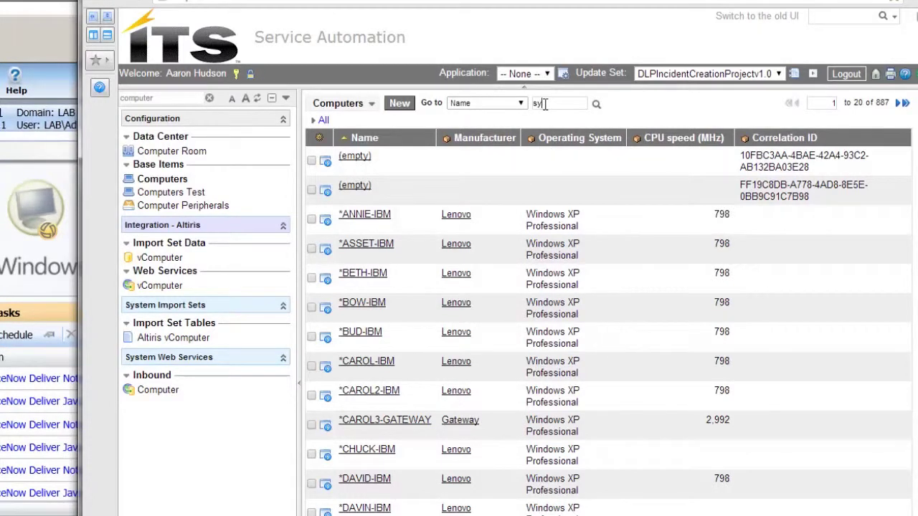
left_click(596, 104)
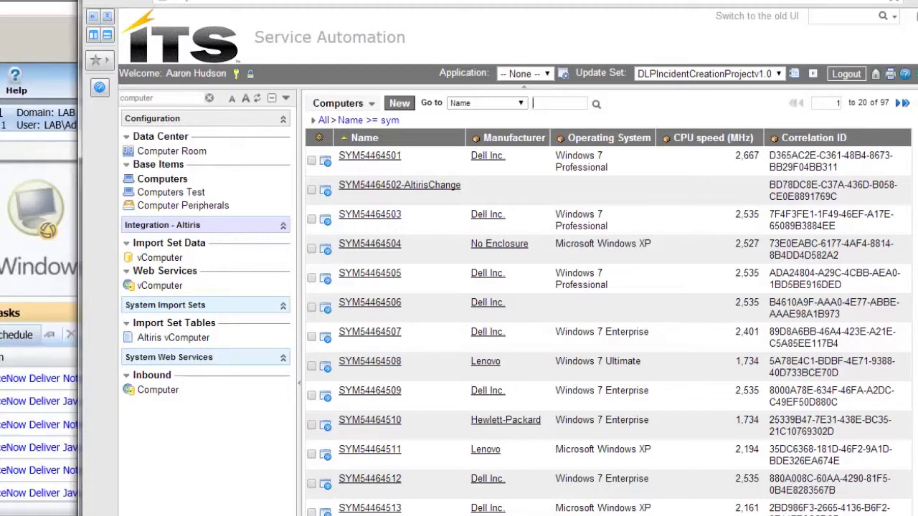
left_click(370, 215)
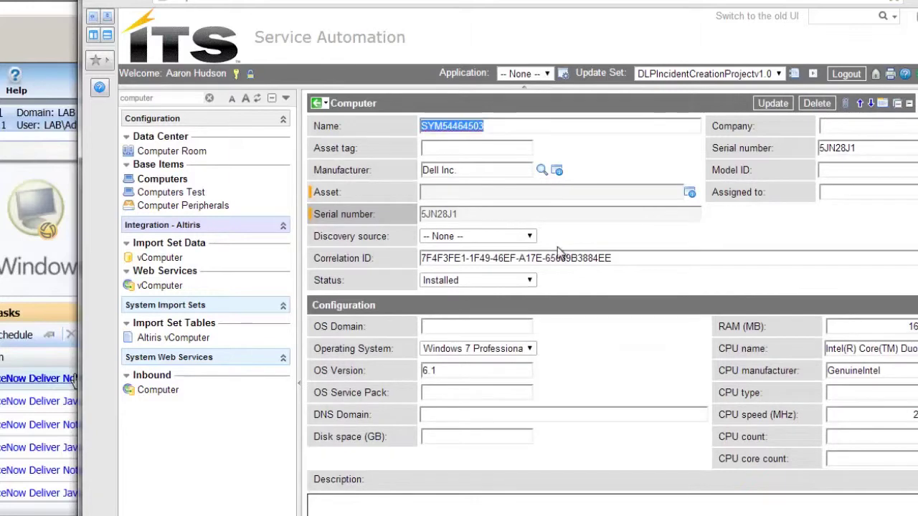
left_click_drag(80, 237, 7, 237)
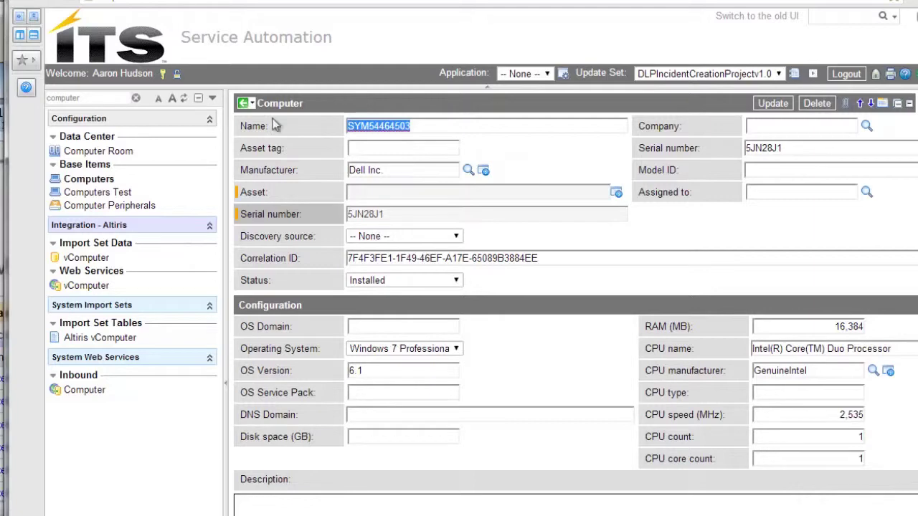
Step: Filter the navigator for 'incident' and open INC0010095 about host1's Java prompt
left_click(49, 98)
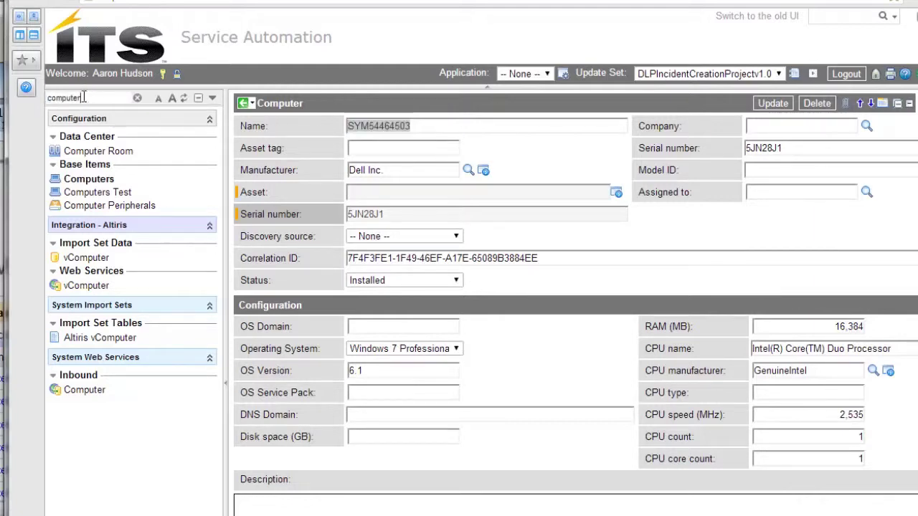
left_click_drag(86, 98, 39, 99)
key("BackSpace")
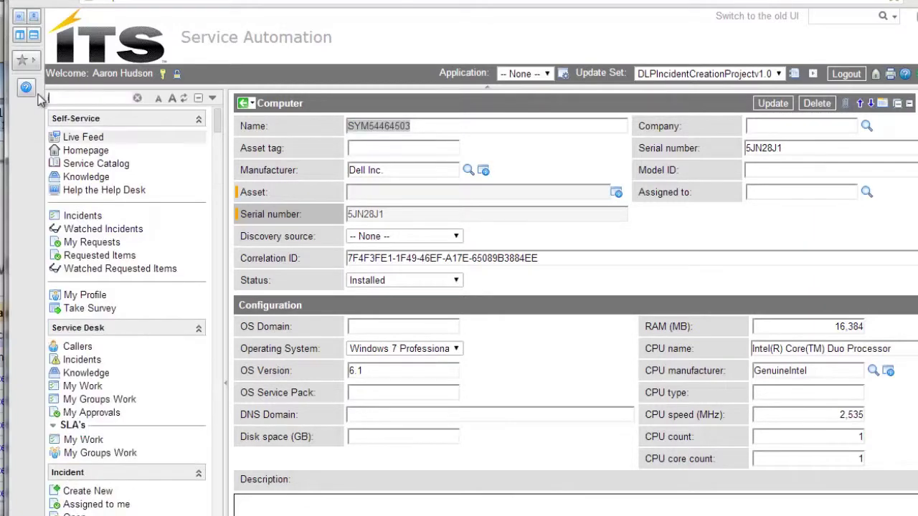
type("incident")
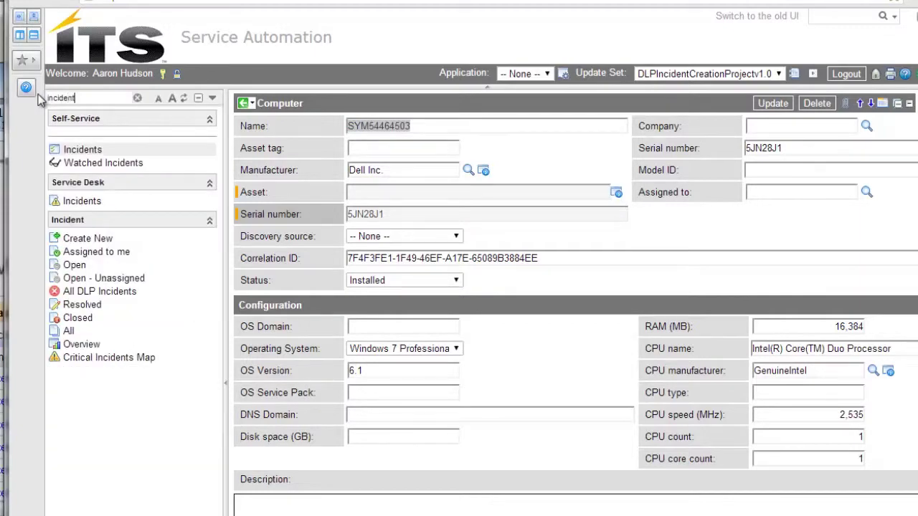
left_click(74, 265)
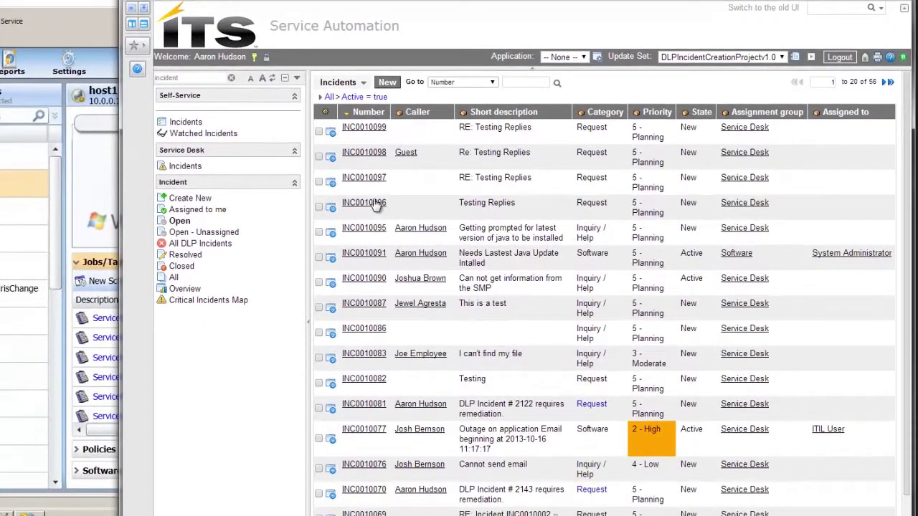
left_click(364, 228)
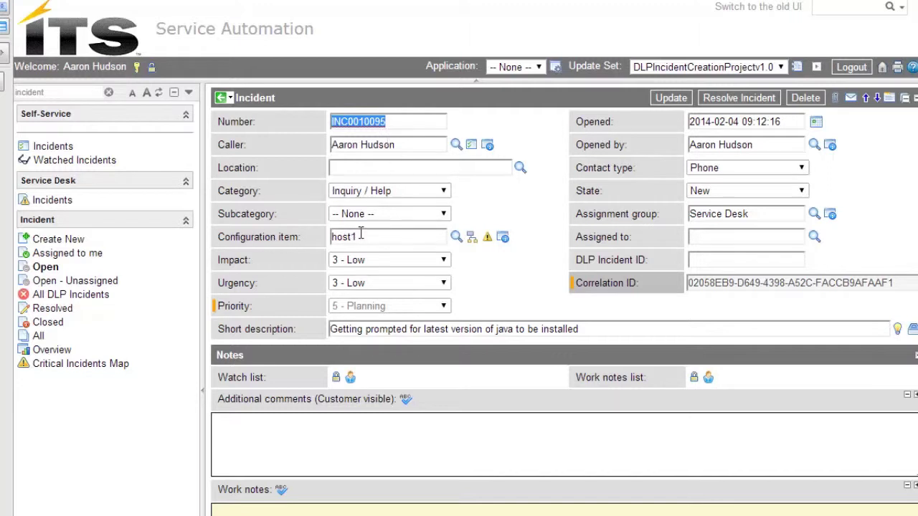
left_click(470, 236)
Step: Scroll the host1 incident down to its SMP related links
scroll(604, 286, "down", 15)
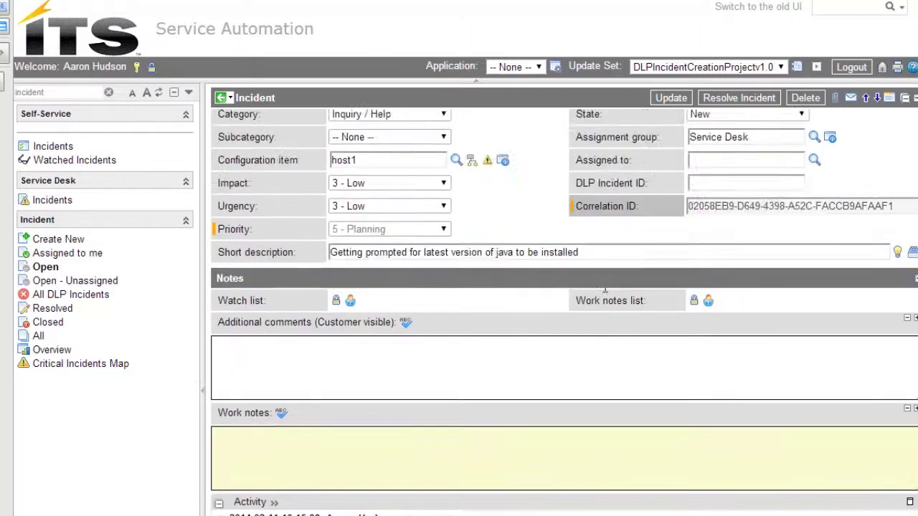
scroll(604, 287, "down", 3)
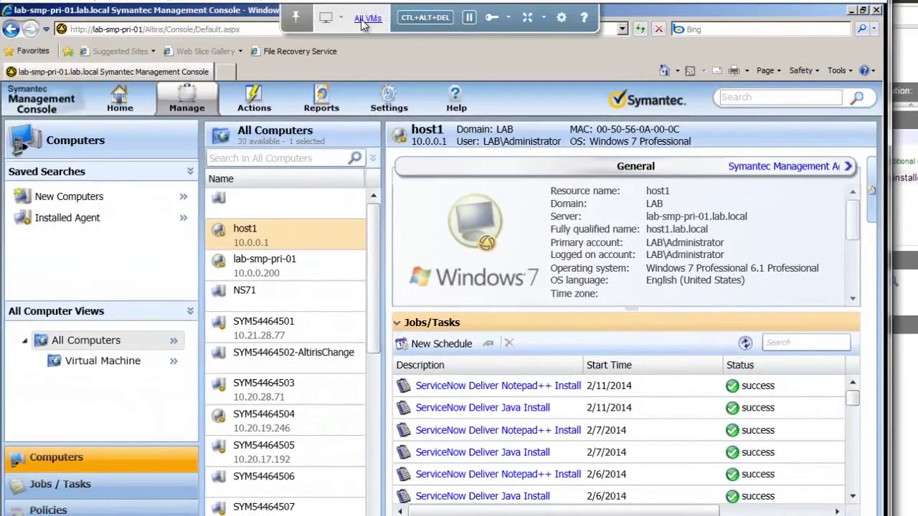
Step: Confirm the Windows 7 Professional (x64) VM lists five programs without Java, then return to ServiceNow
left_click(342, 19)
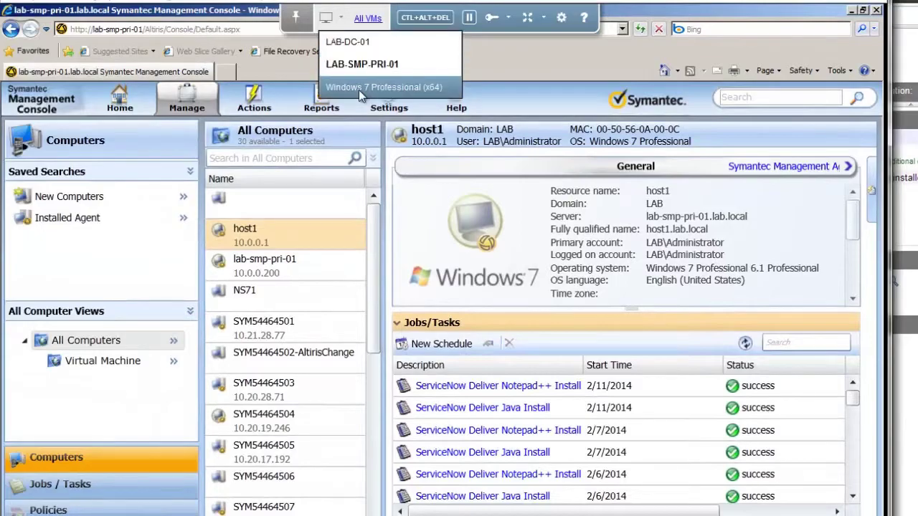
left_click(359, 88)
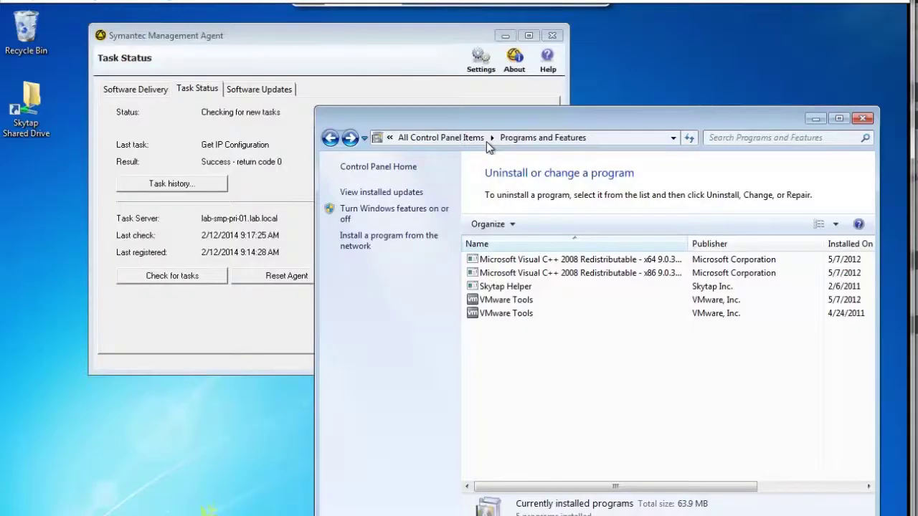
left_click(618, 324)
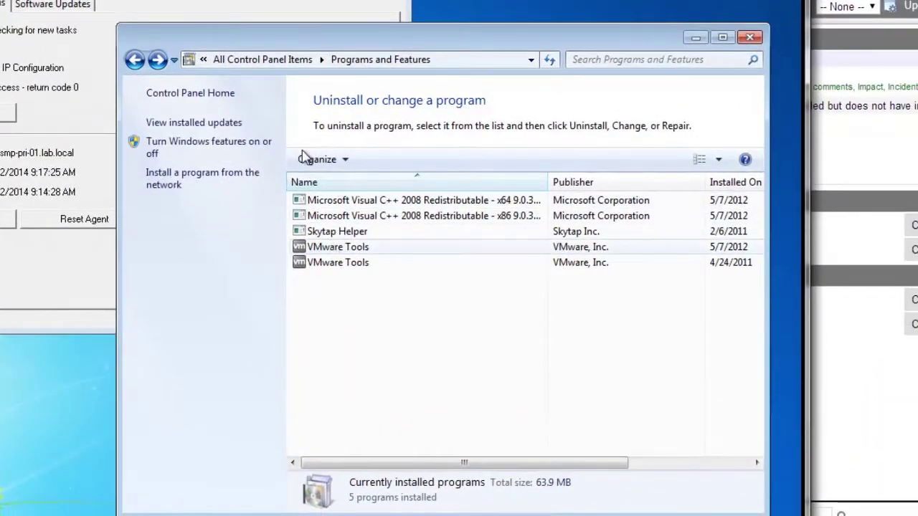
left_click(798, 7)
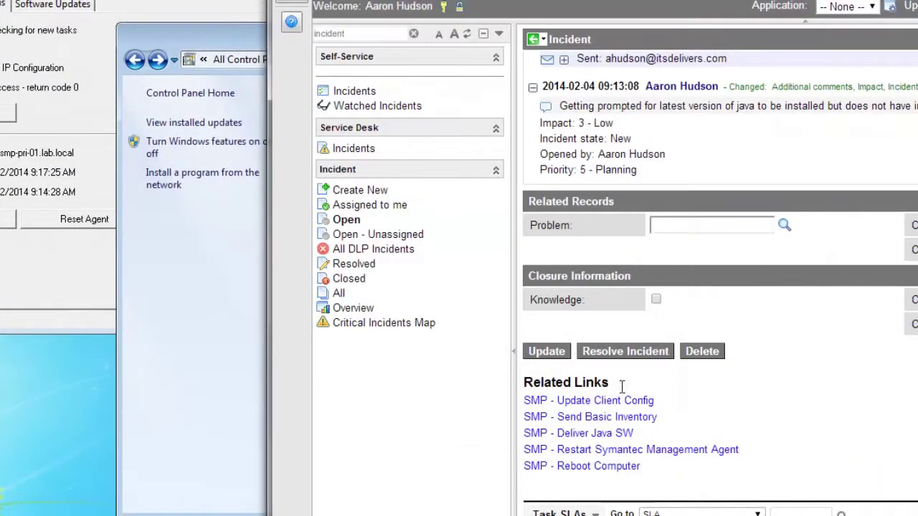
Step: Send 'SMP - Deliver Java SW' for host1 and verify Java 1.7.0_51 installed with return code 0
left_click(578, 435)
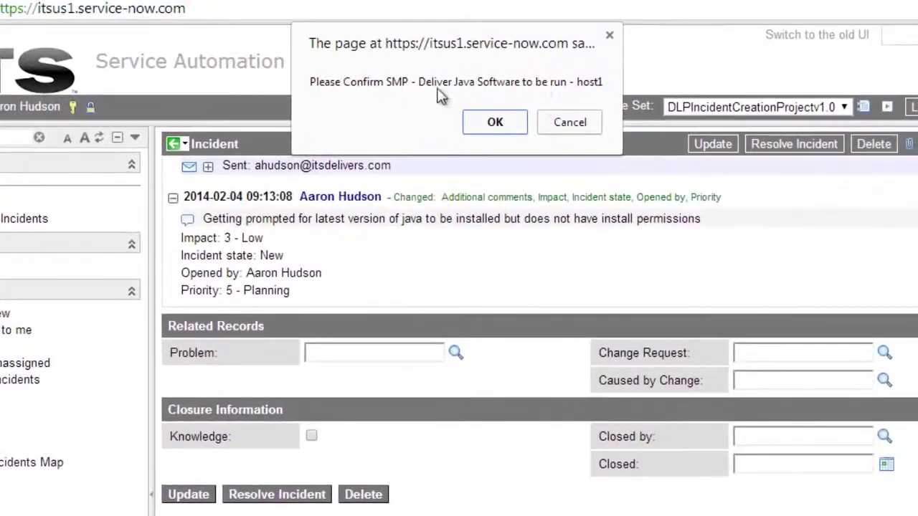
left_click(494, 128)
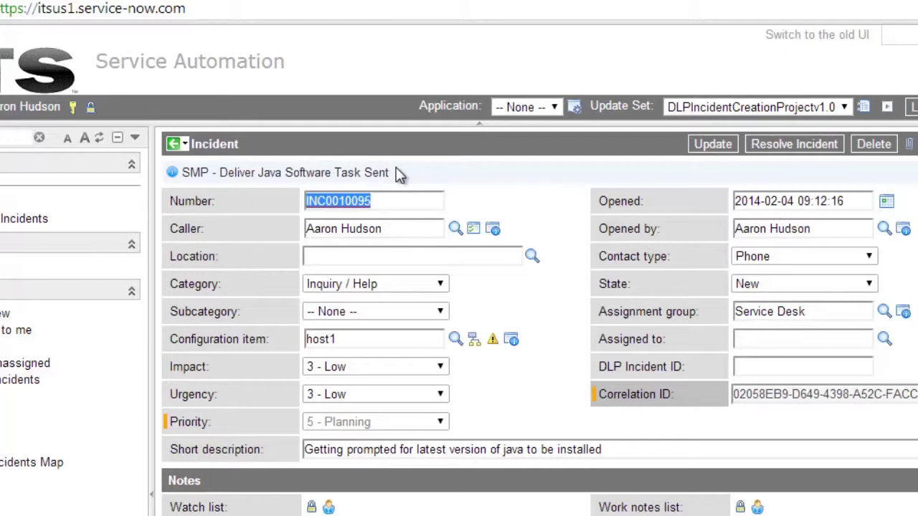
scroll(396, 172, "down", 3)
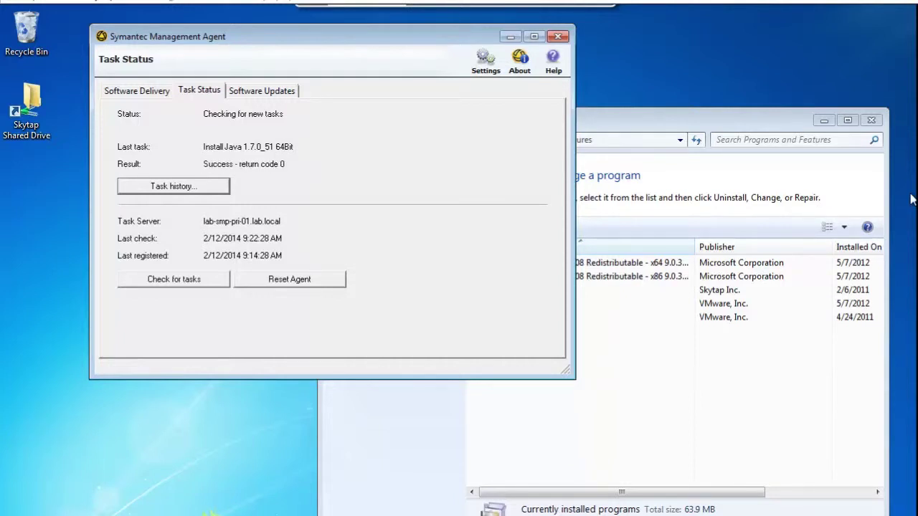
Step: Refresh Programs and Features to confirm Java 7 Update 51 is now installed
key("alt+Tab")
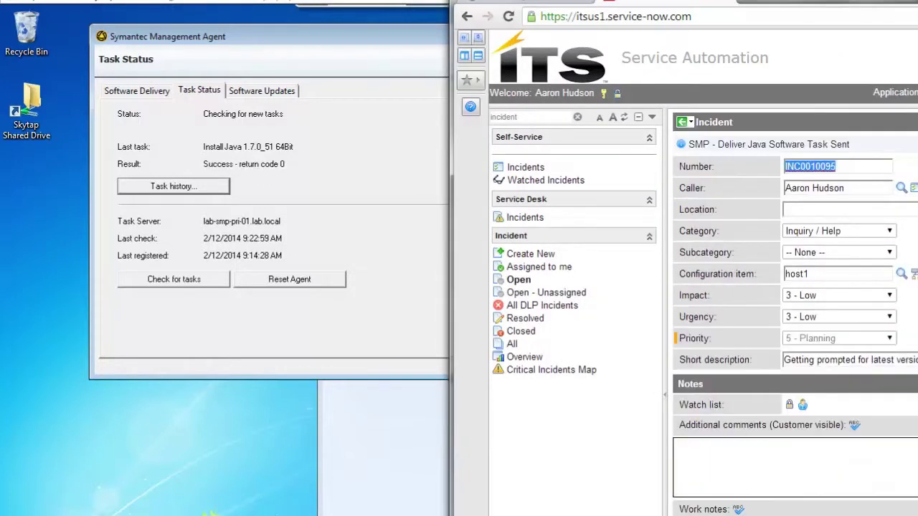
scroll(789, 323, "down", 5)
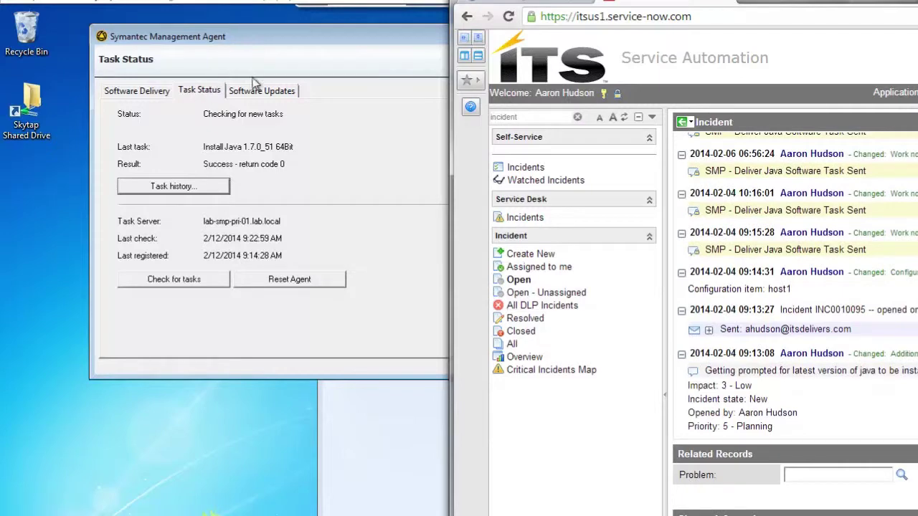
left_click(325, 36)
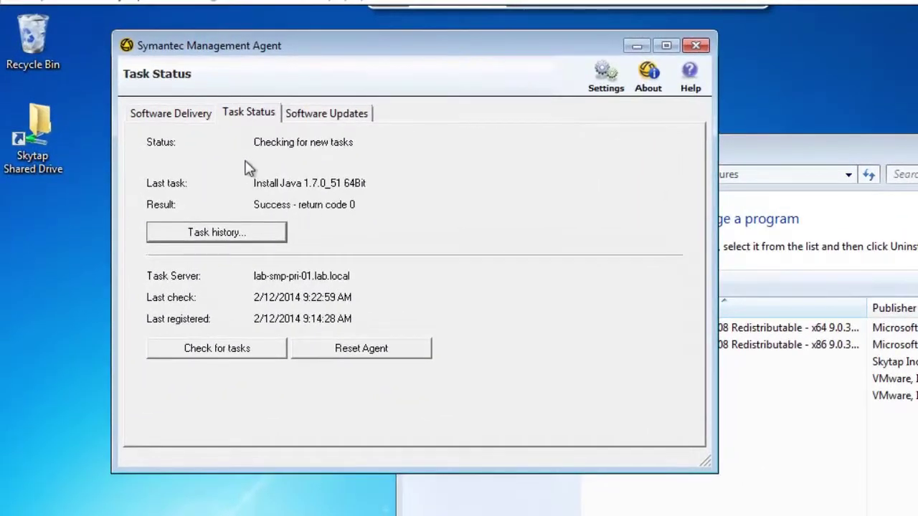
left_click(878, 139)
left_click(869, 174)
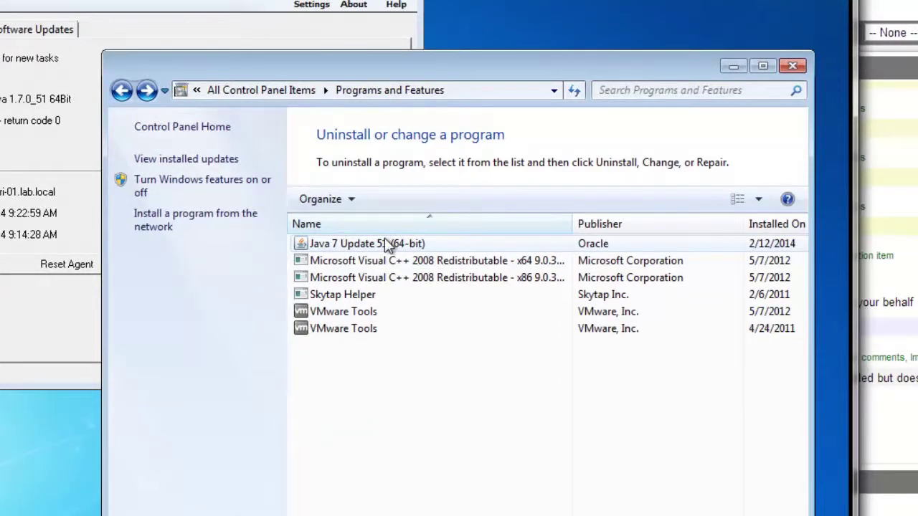
Step: Return to the host1 incident showing the 'SMP - Deliver Java Software Task Sent' notice
left_click(841, 139)
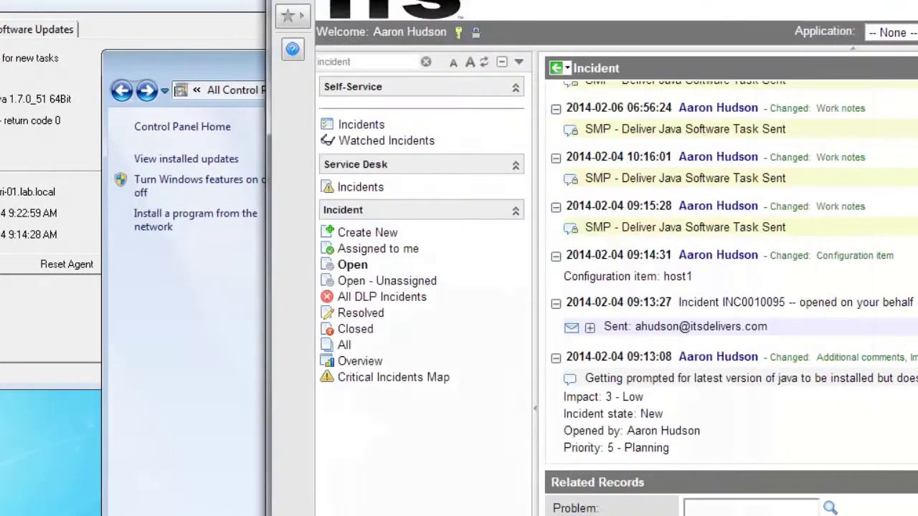
scroll(915, 317, "up", 10)
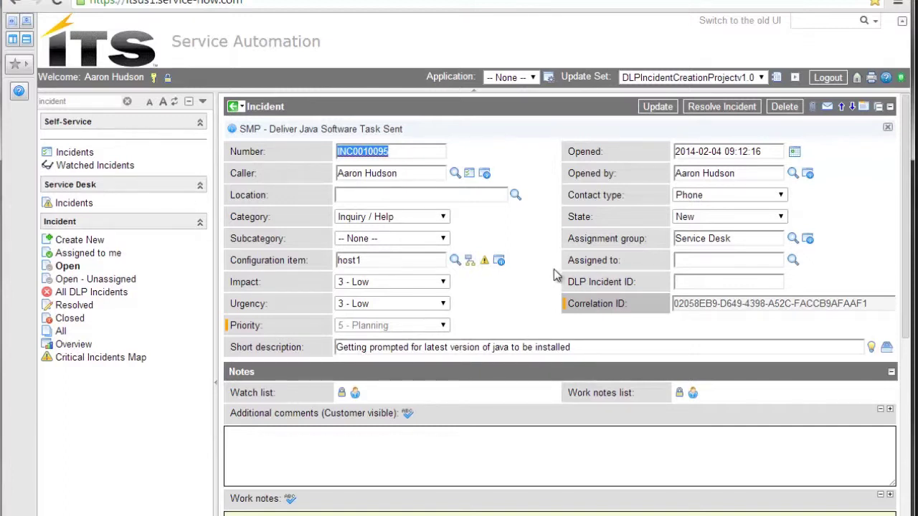
double_click(71, 102)
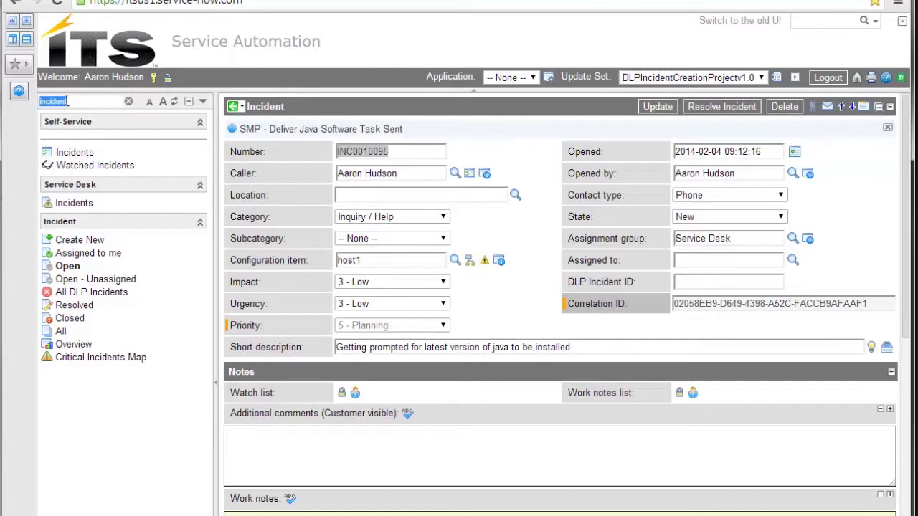
Step: Filter the navigator for 'catalog' and open the Service Catalog
type("service")
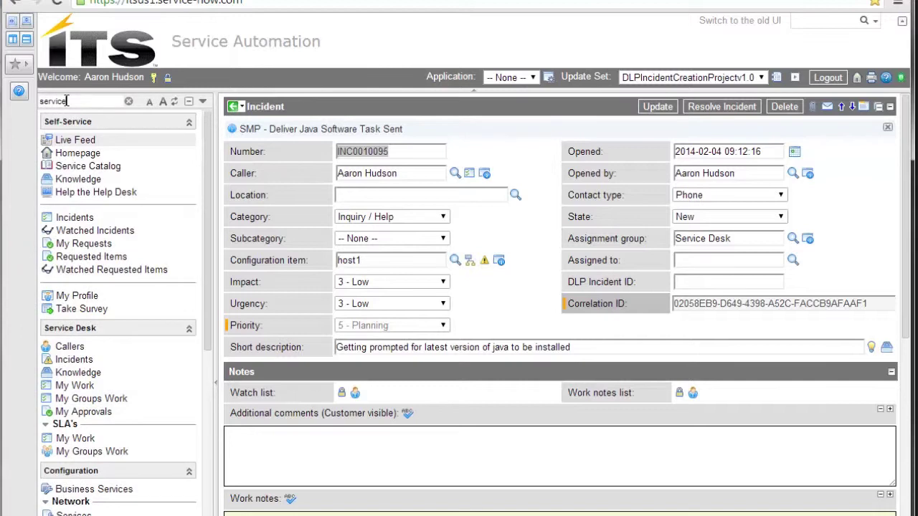
double_click(68, 100)
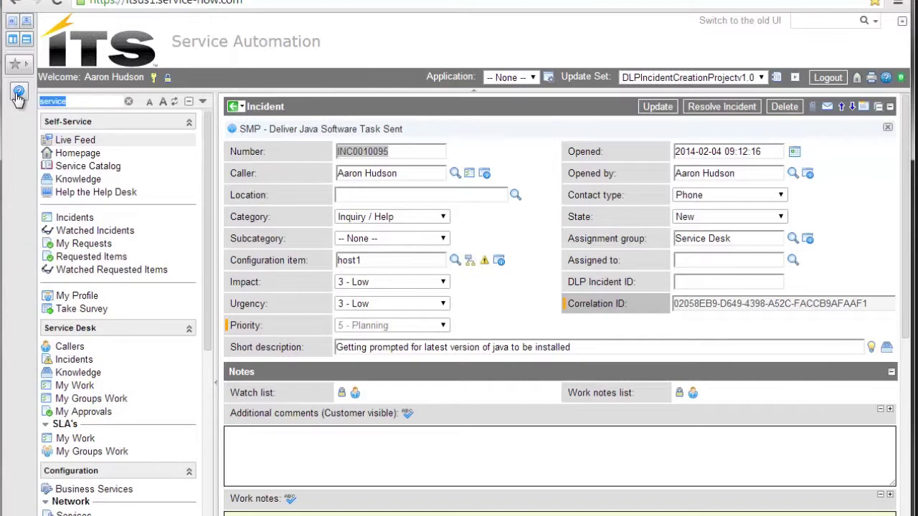
type("catalog")
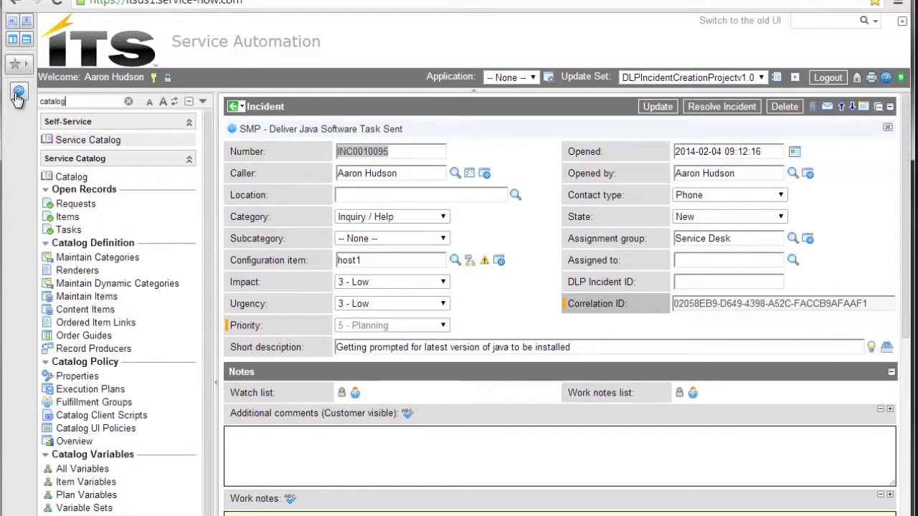
left_click(77, 142)
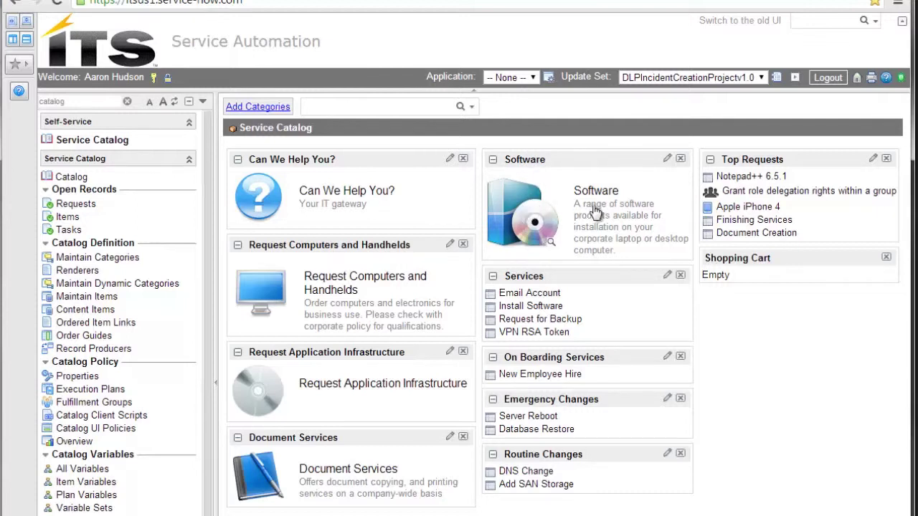
Step: Open the Notepad++ 6.5.1 item in the catalog's Software category
left_click(530, 222)
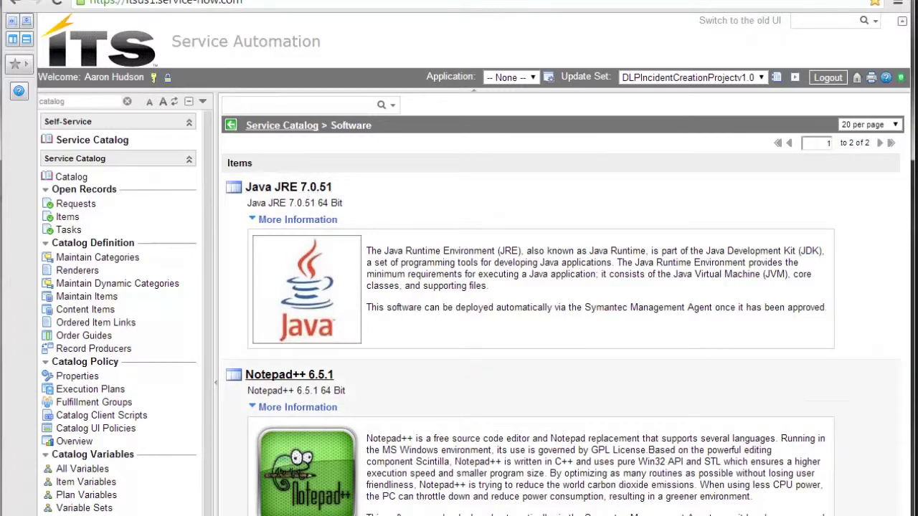
left_click(290, 375)
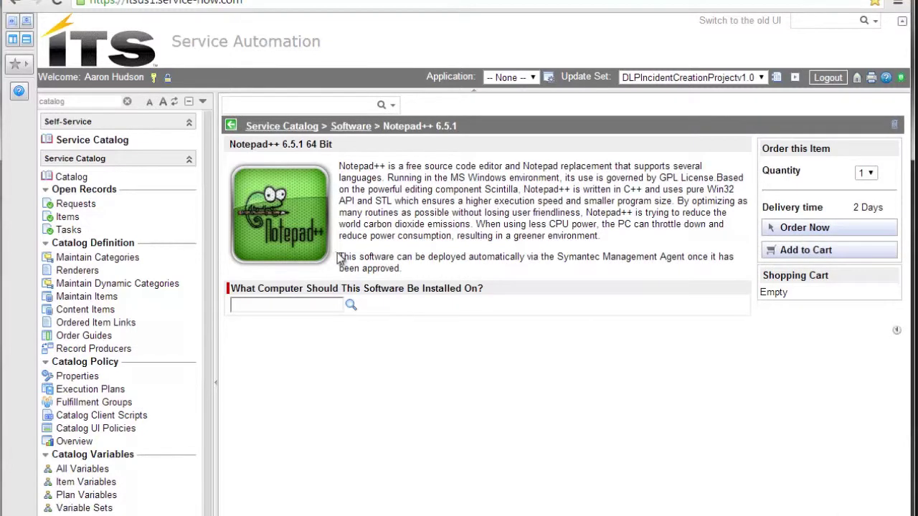
left_click_drag(339, 258, 406, 269)
left_click(435, 270)
Step: Choose host1 as the target computer, add Notepad++ 6.5.1 to the cart and check out
left_click(810, 263)
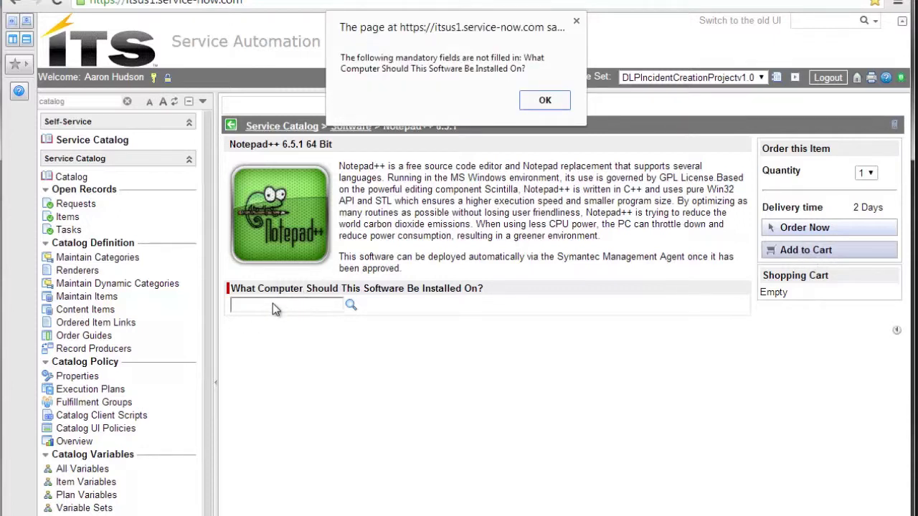
left_click(545, 101)
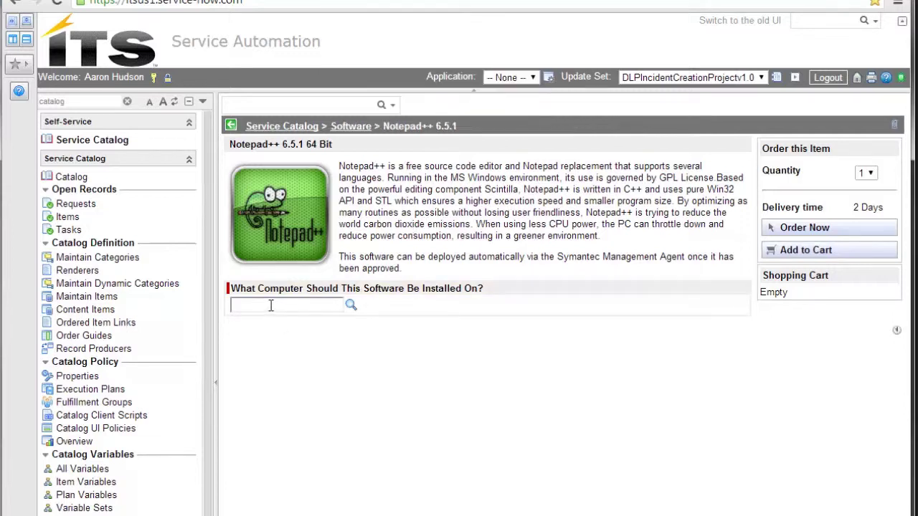
type("host")
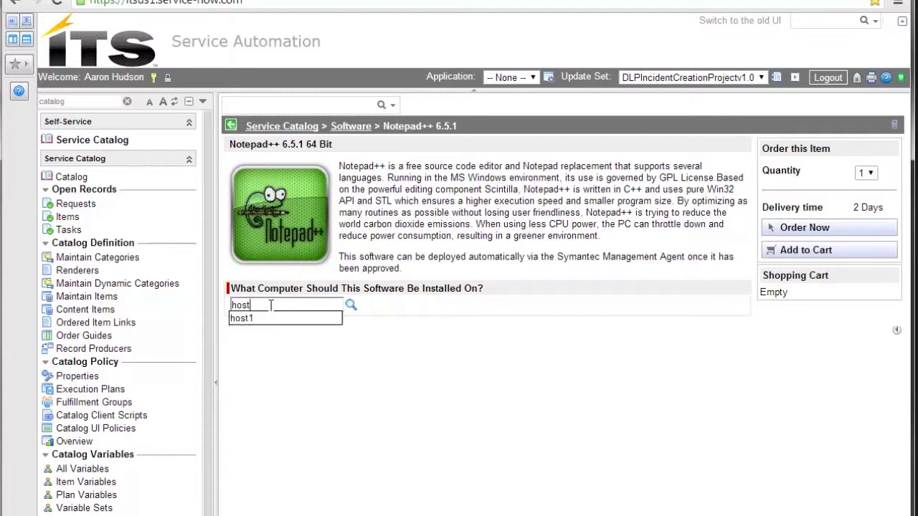
left_click(261, 319)
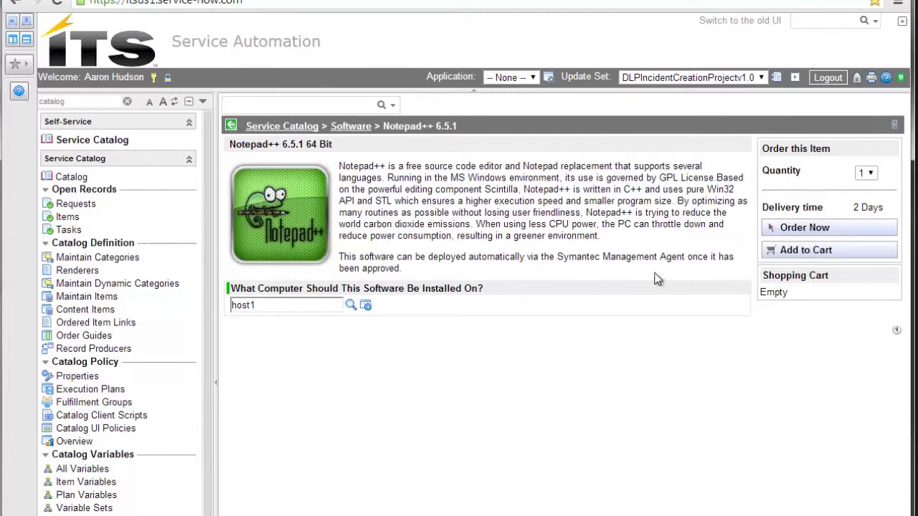
mouse_move(366, 307)
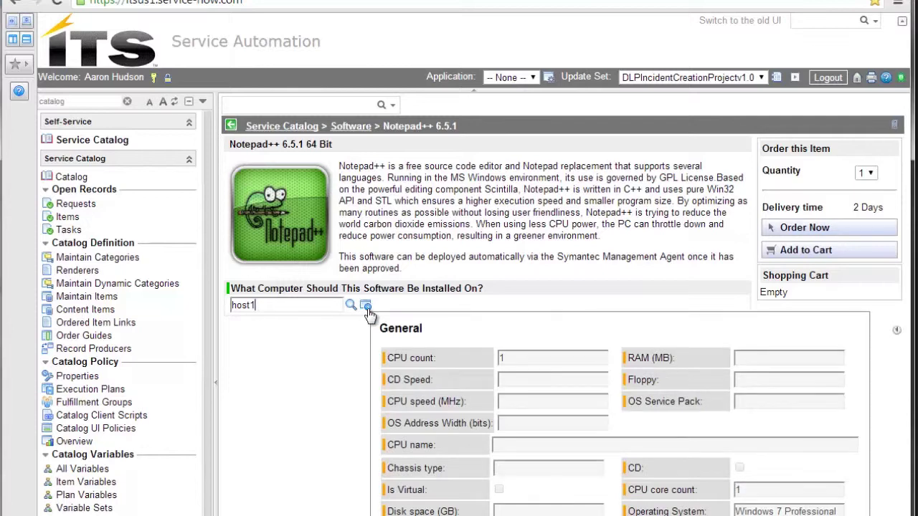
left_click(812, 251)
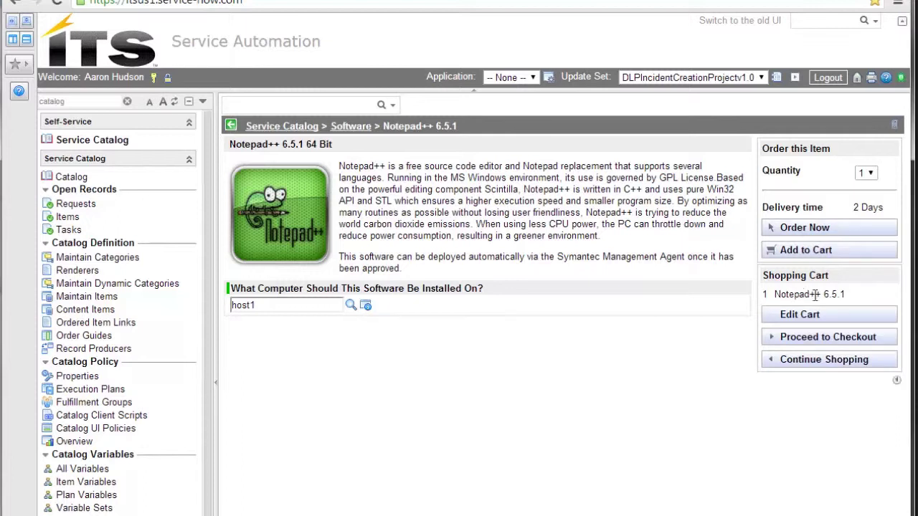
left_click(819, 345)
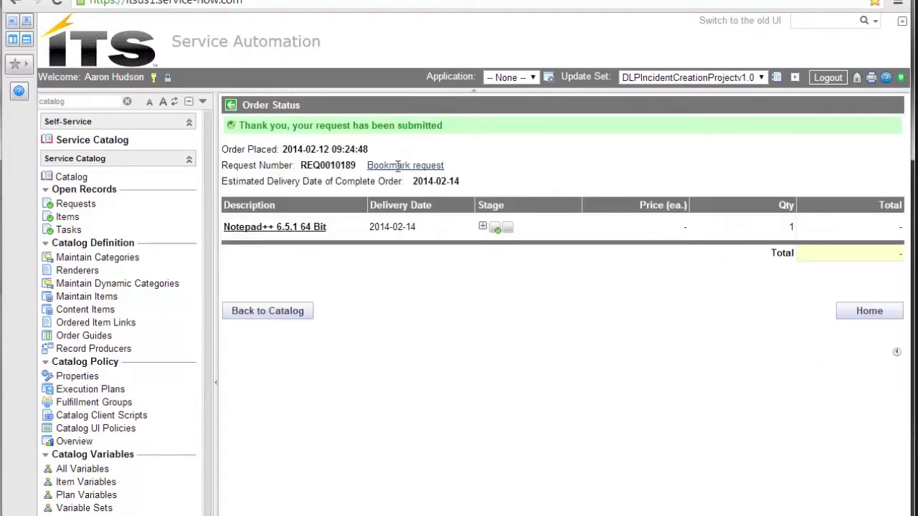
Step: Open the newest request from the Requests list to confirm it is Approved
left_click(81, 102)
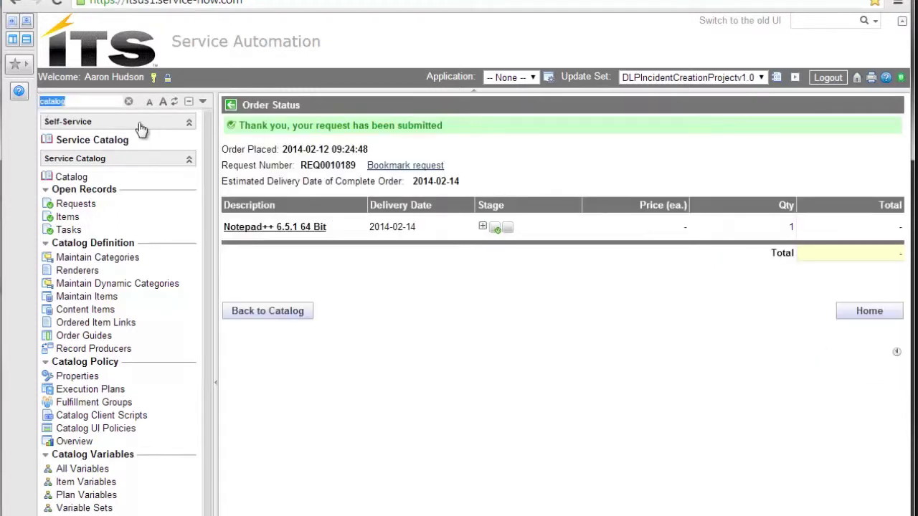
left_click(73, 207)
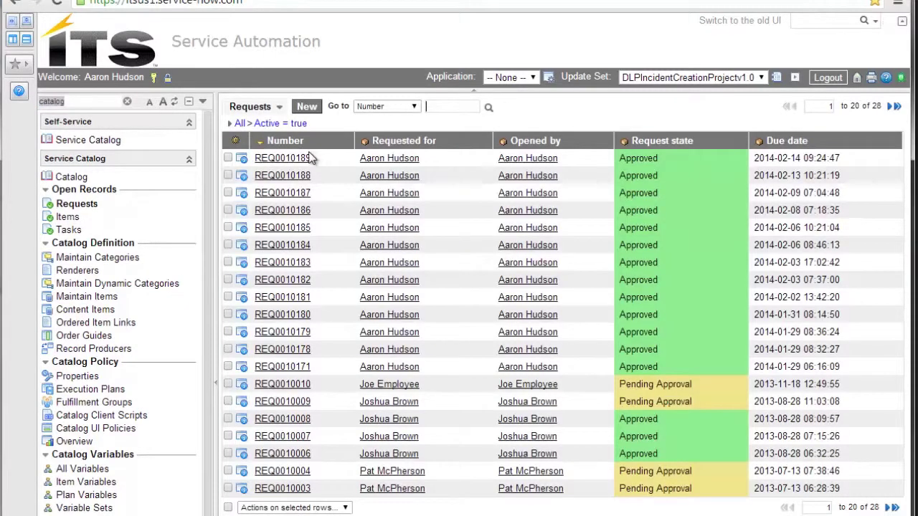
left_click(281, 159)
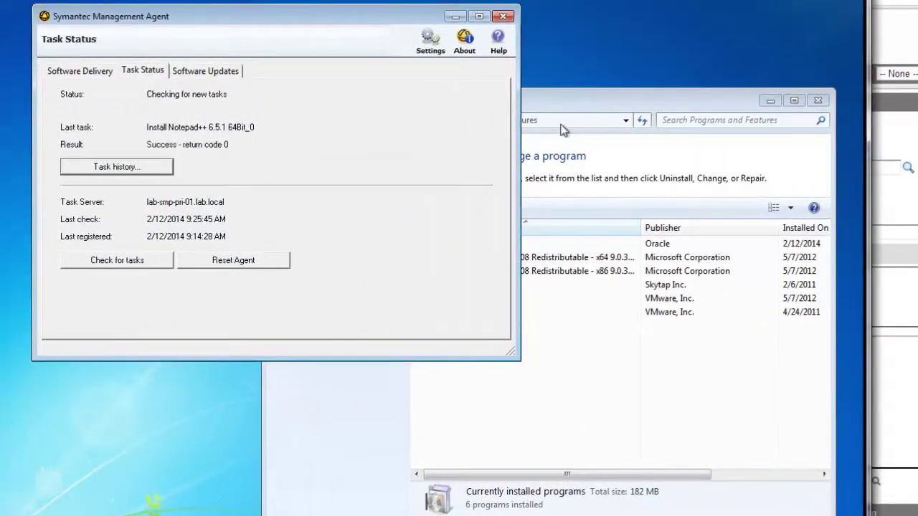
Step: Refresh Programs and Features and select Notepad++ 6.5.1 (version 6.5.1, 14.9 MB)
left_click(647, 123)
left_click(606, 98)
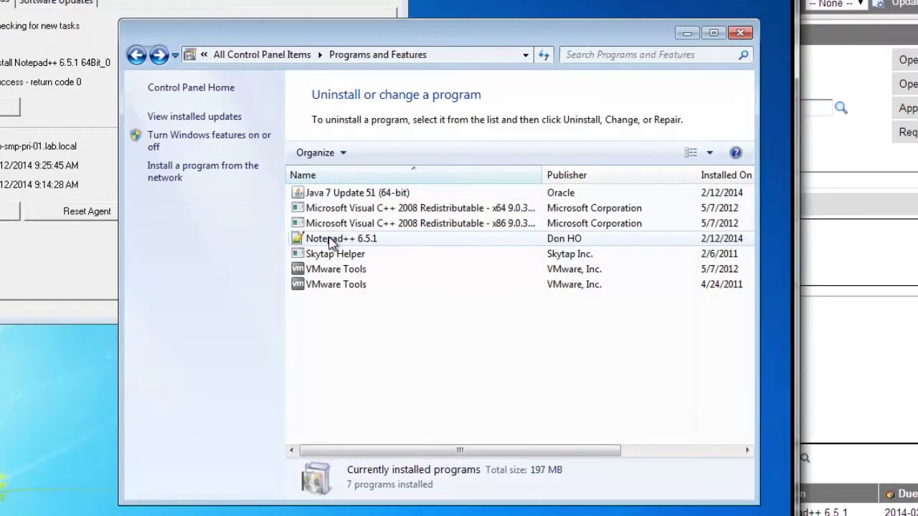
left_click(331, 241)
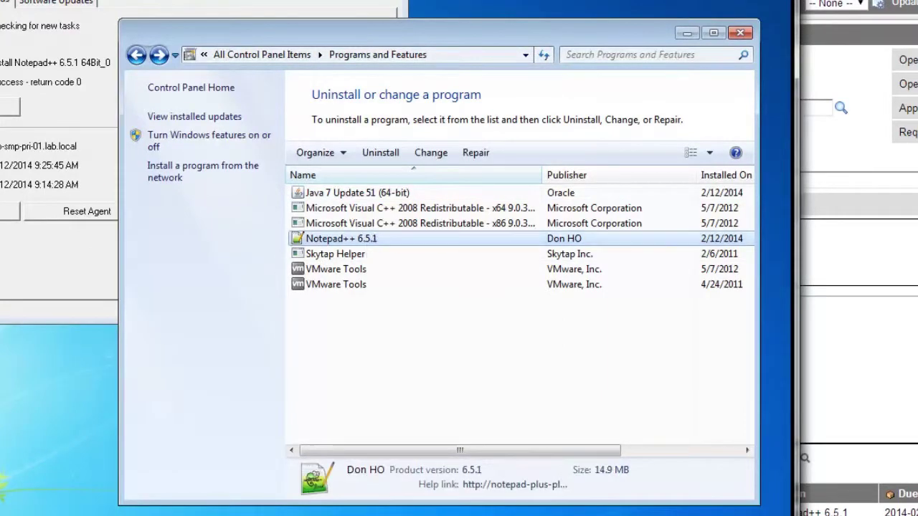
key("super")
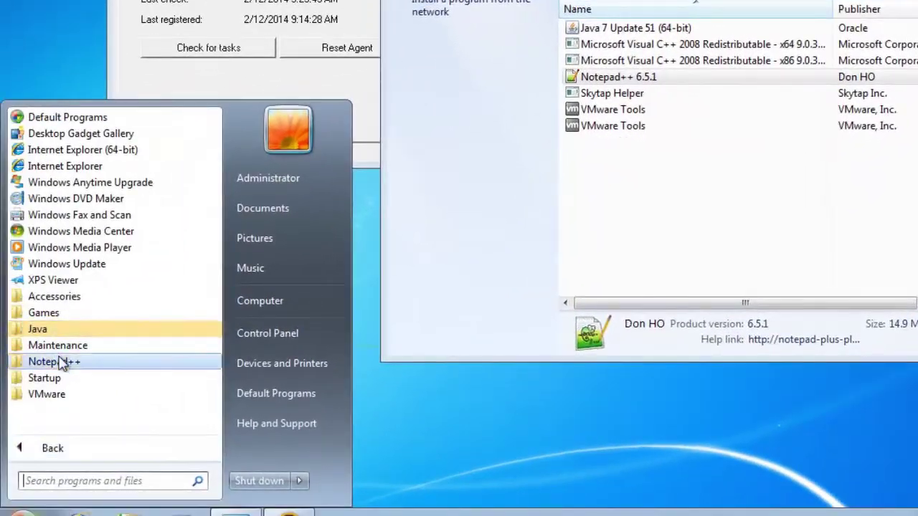
Step: Launch Notepad++ from its Start menu folder, confirm an empty 'new 1' document, then return to ServiceNow
left_click(8, 399)
left_click(79, 384)
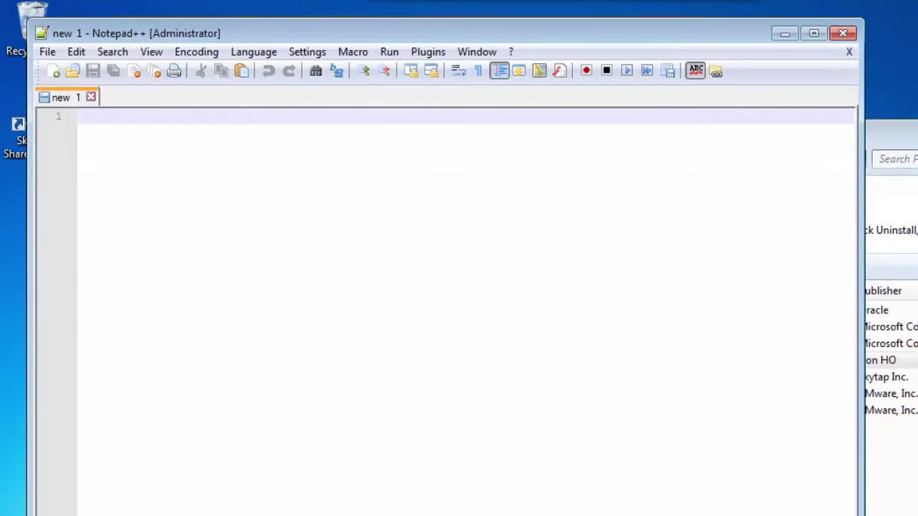
key("alt+Tab")
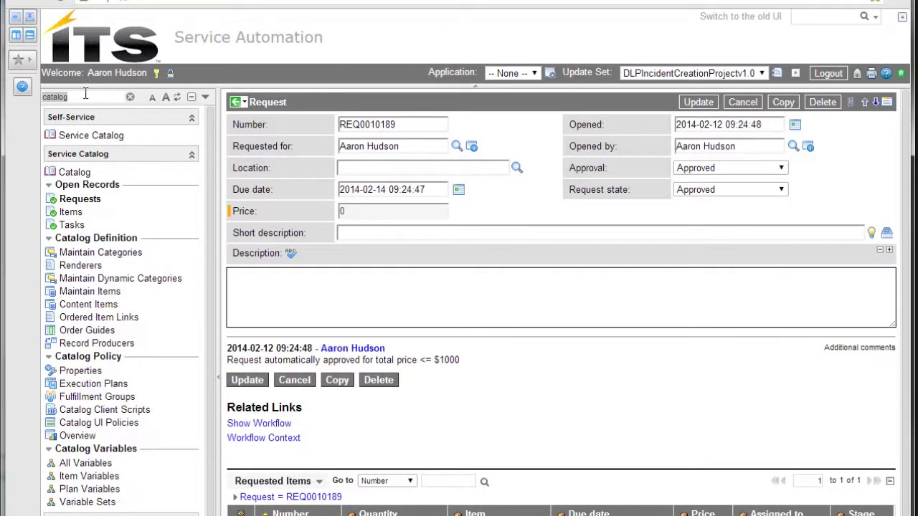
Step: Filter the navigator by 'computer' and open the Configuration > Computers list
left_click_drag(88, 96, 41, 98)
type("cuo")
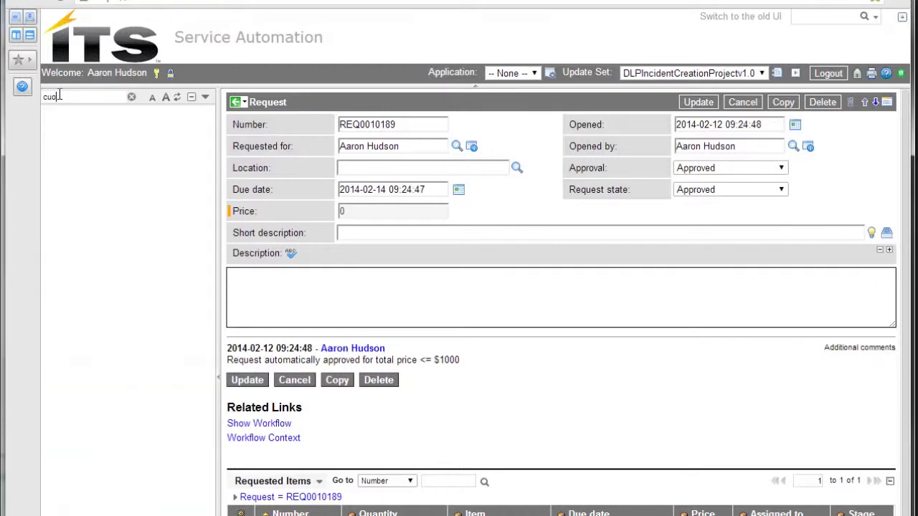
key("BackSpace")
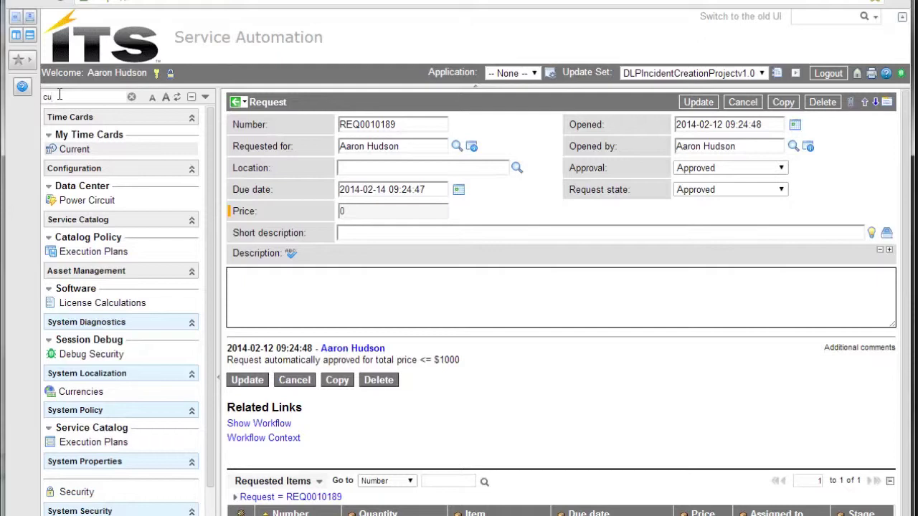
key("BackSpace")
key("BackSpace")
type("computer")
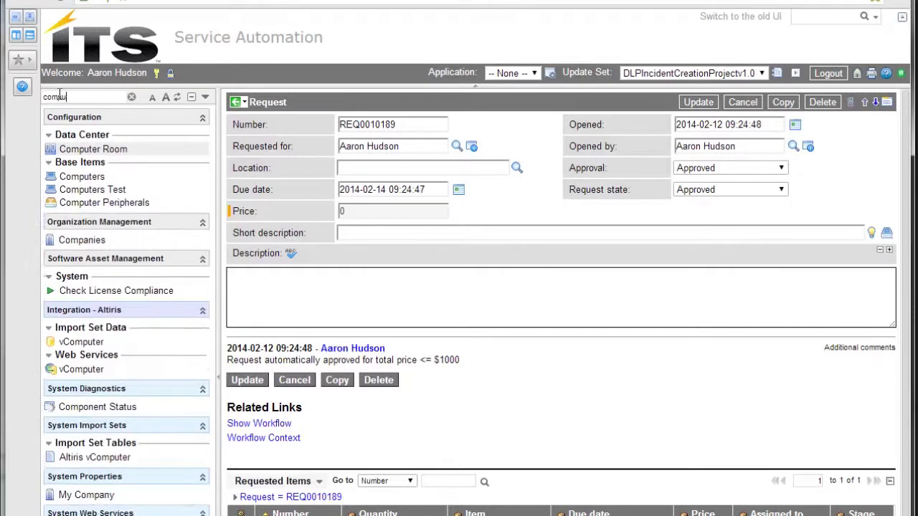
left_click(80, 178)
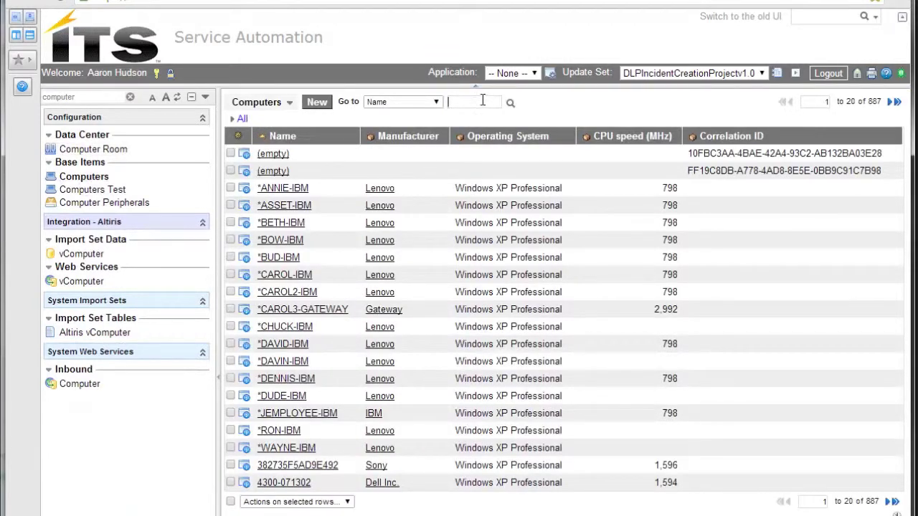
Step: Search the Computers list for names starting with 'sym'
left_click(483, 99)
type("sym")
left_click(511, 106)
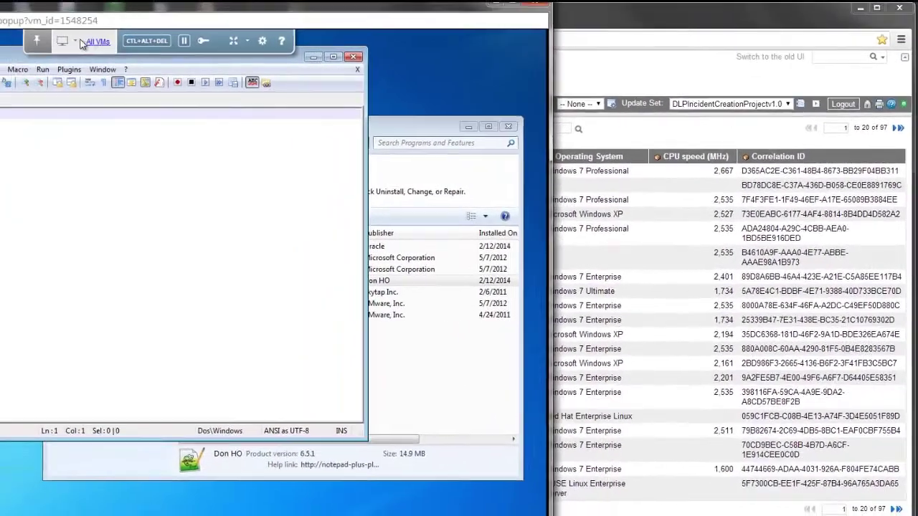
Step: Connect to the LAB-SMP-PRI-01 VM and view SYM54464531's details in All Computers
left_click(14, 25)
left_click(94, 81)
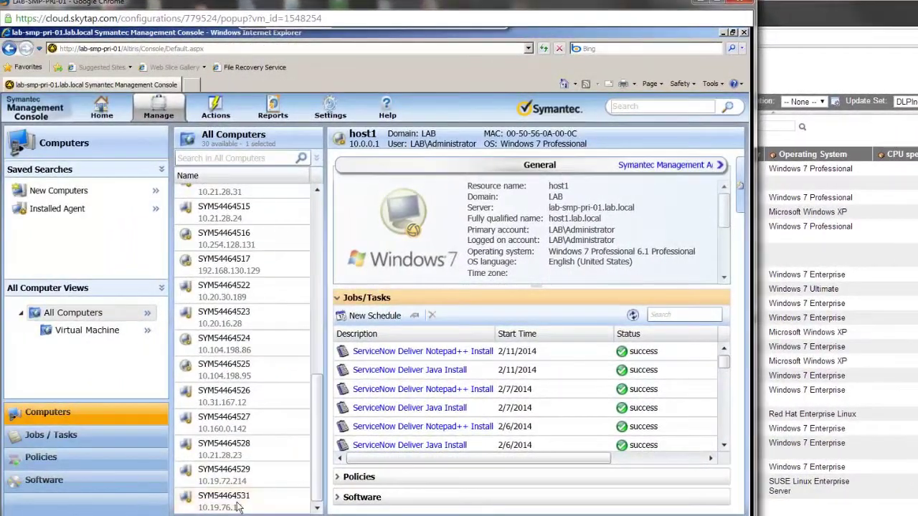
left_click(243, 507)
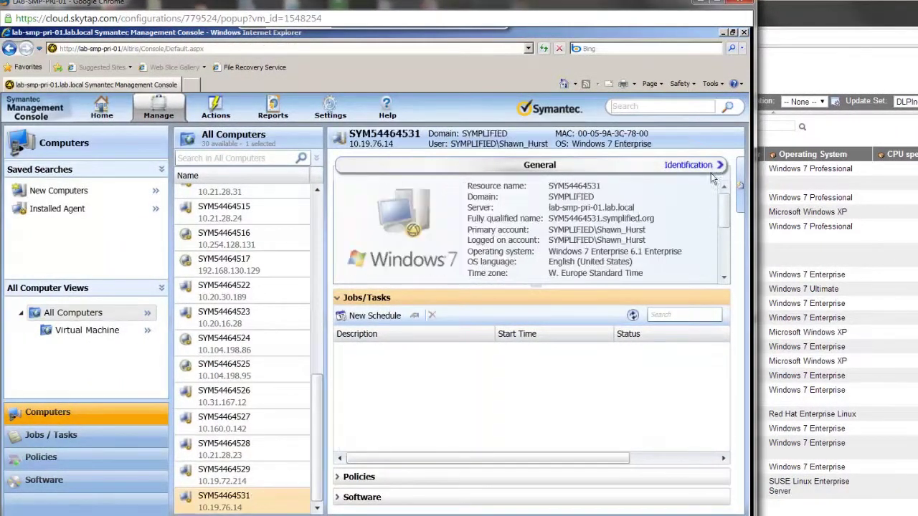
left_click(829, 23)
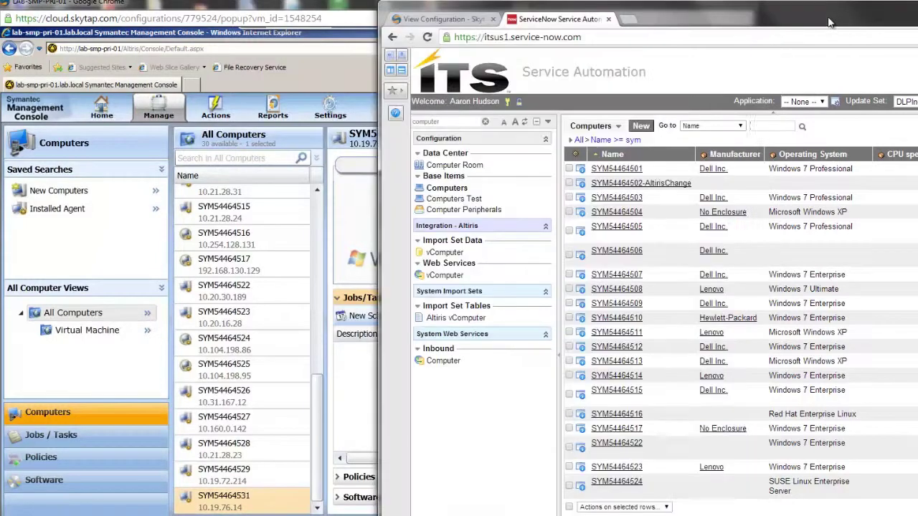
Step: Page to SYM54464531 in the Computers list, open its record, and scroll to Related Links
left_click(764, 130)
key("Return")
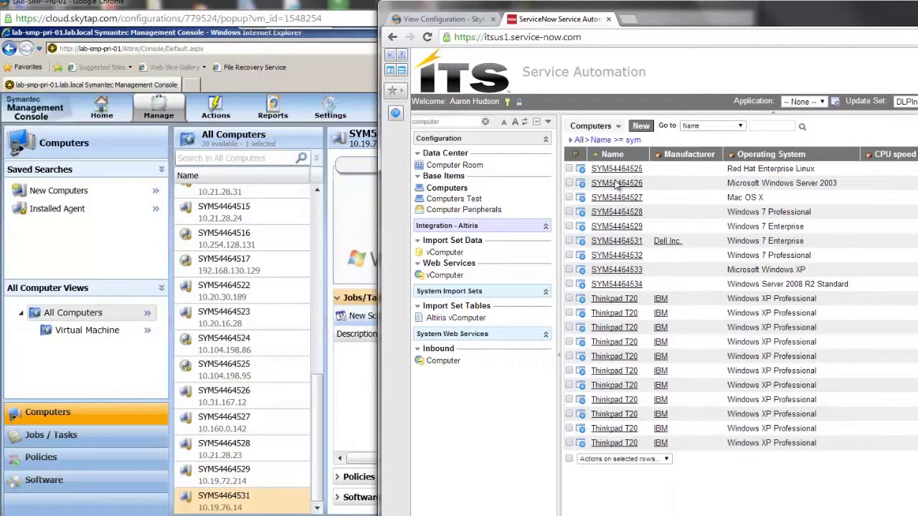
left_click(618, 241)
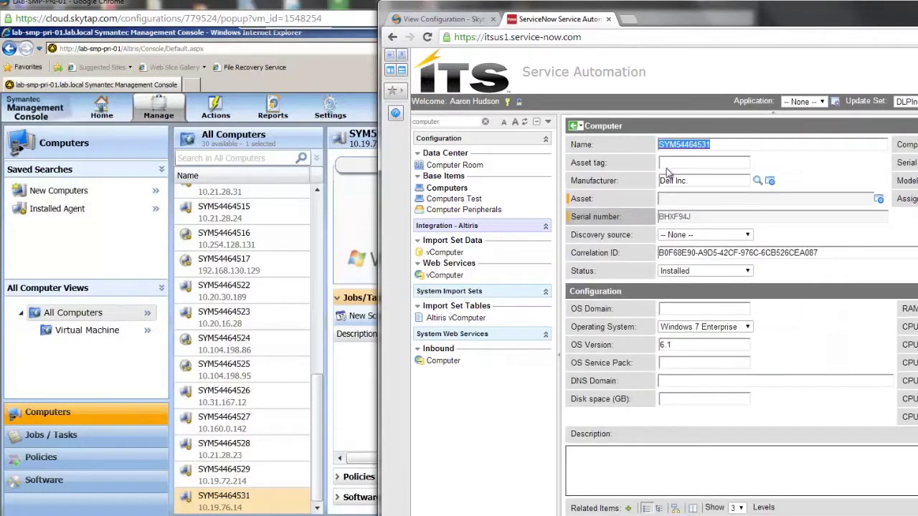
scroll(616, 246, "down", 2)
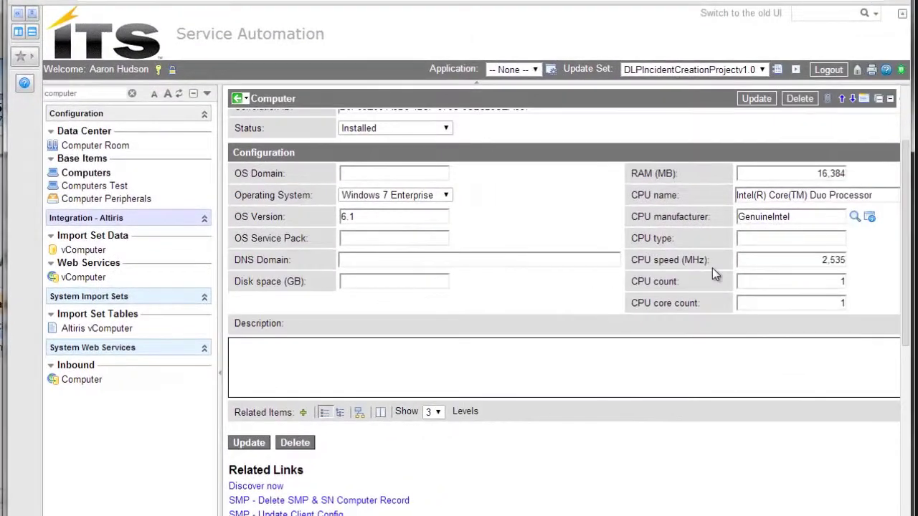
scroll(765, 273, "up", 2)
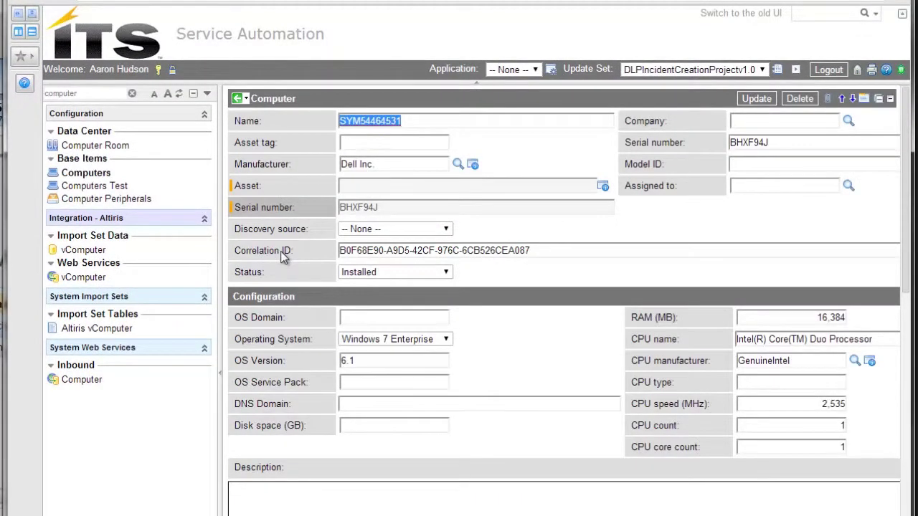
scroll(282, 260, "down", 4)
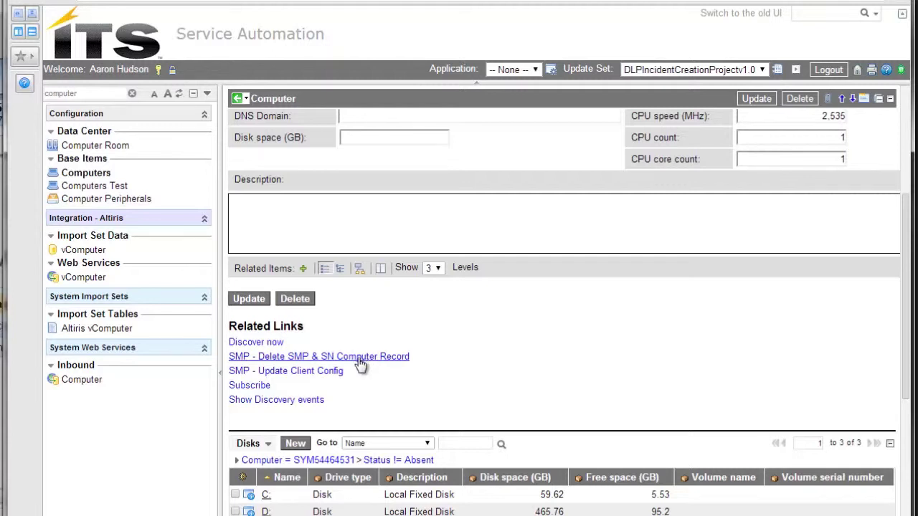
Step: Run the 'SMP - Delete SMP & SN Computer Record' link to remove SYM54464531
left_click(361, 358)
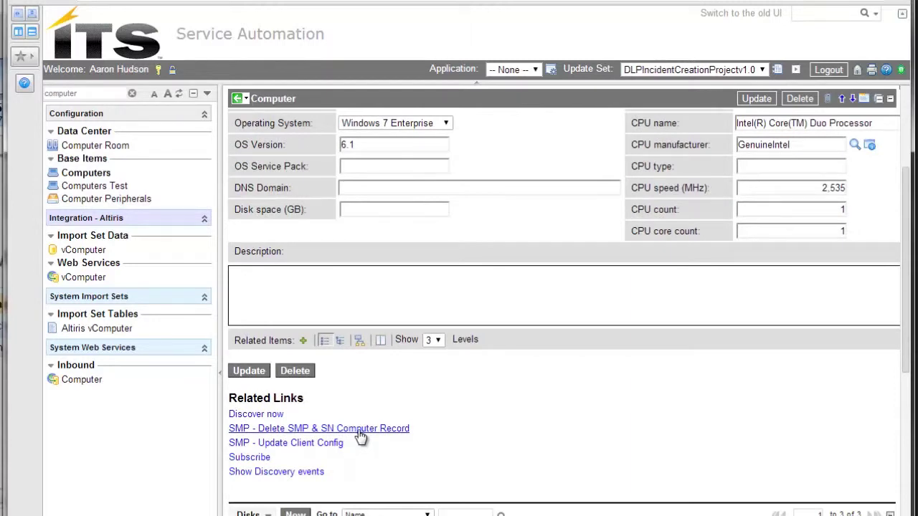
left_click(361, 429)
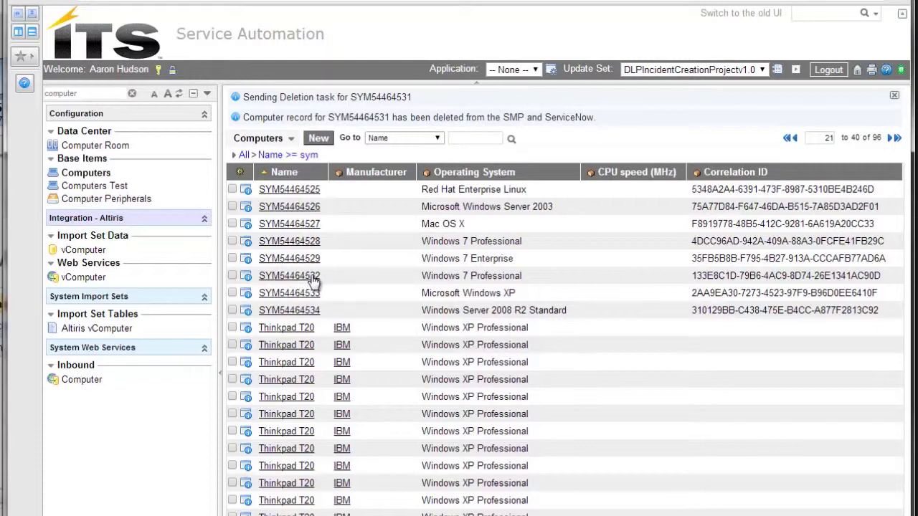
Step: Reload All Computers in the Management Console and verify only 29 computers remain, without SYM54464531
key("alt+Tab")
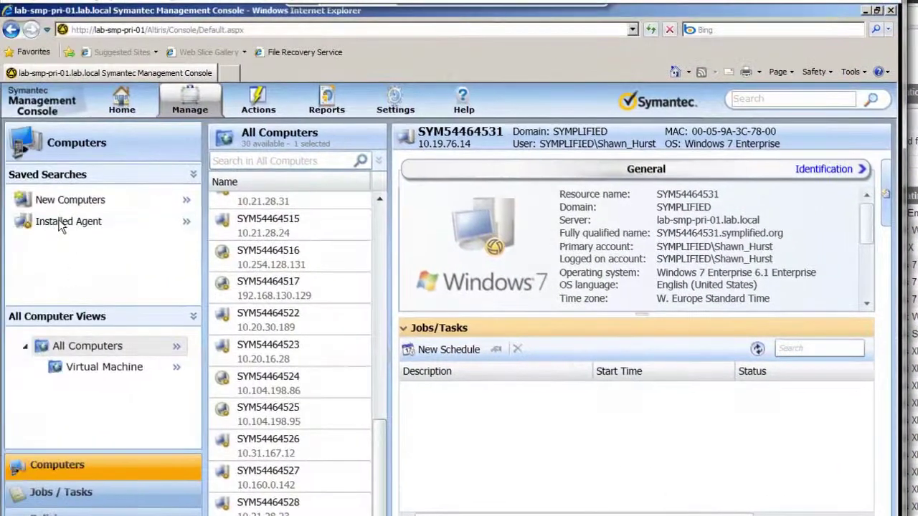
left_click(63, 222)
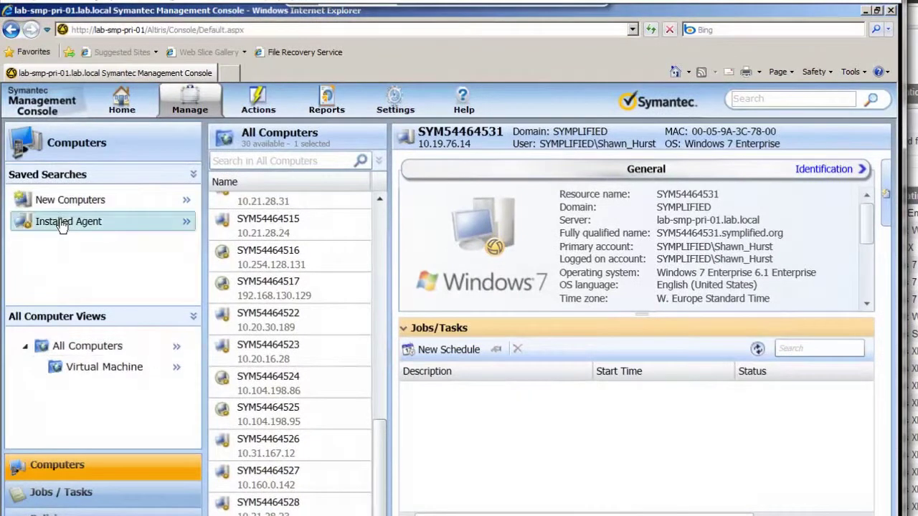
left_click(96, 346)
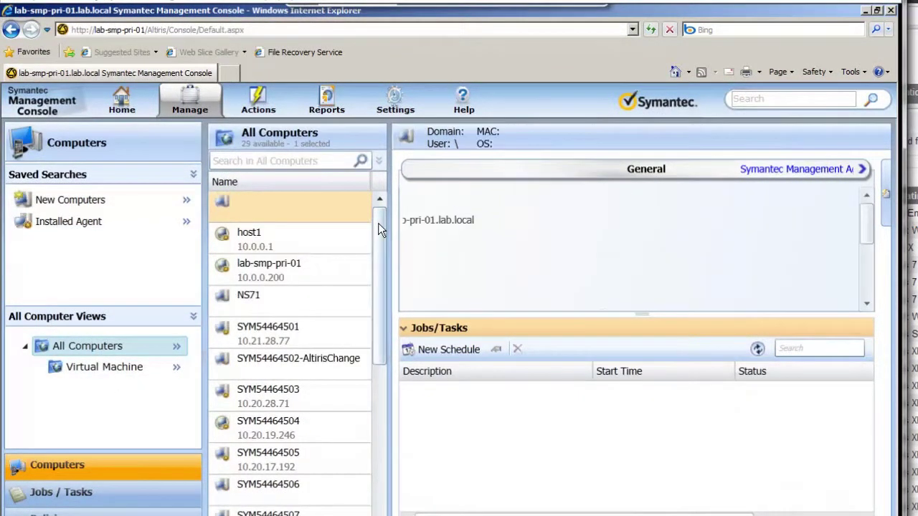
left_click_drag(378, 223, 380, 506)
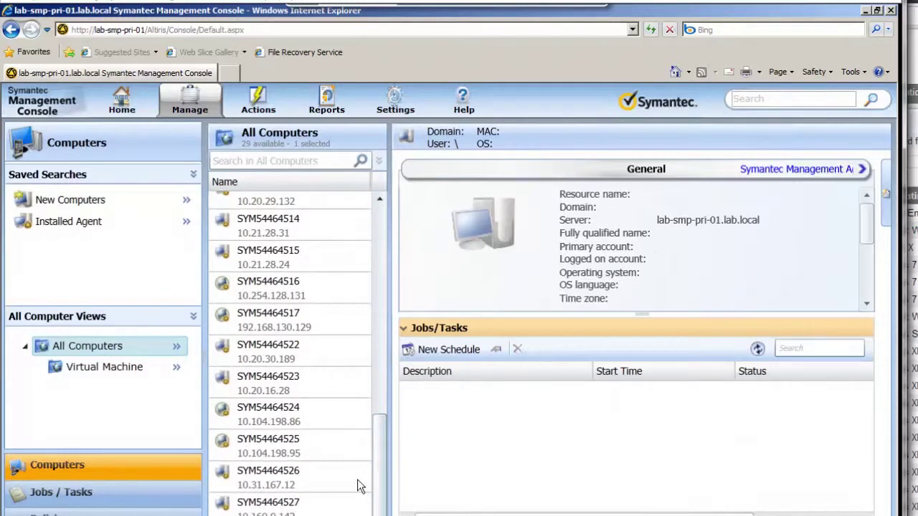